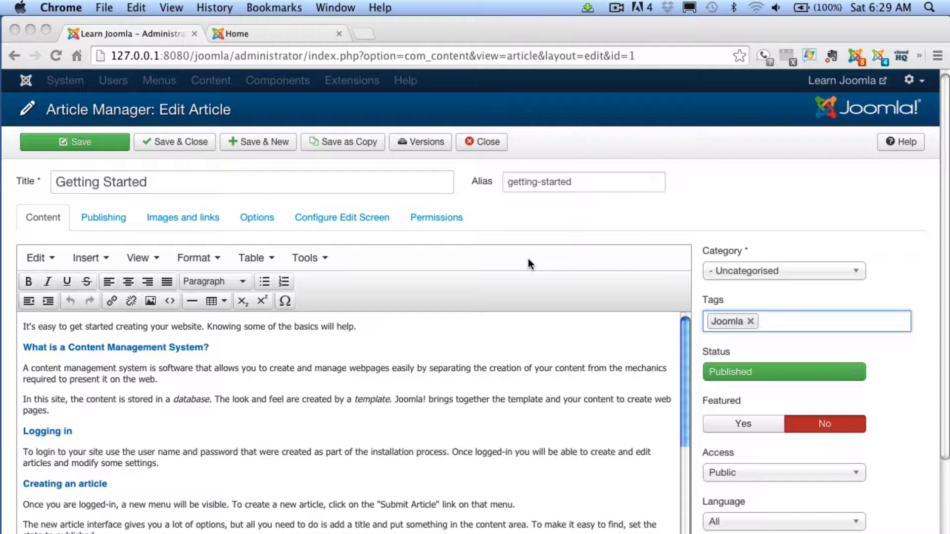
# Step: Extend the "Logging in" heading in the article text so it reads "Logging in to my new webite"
pyautogui.click(76, 431)
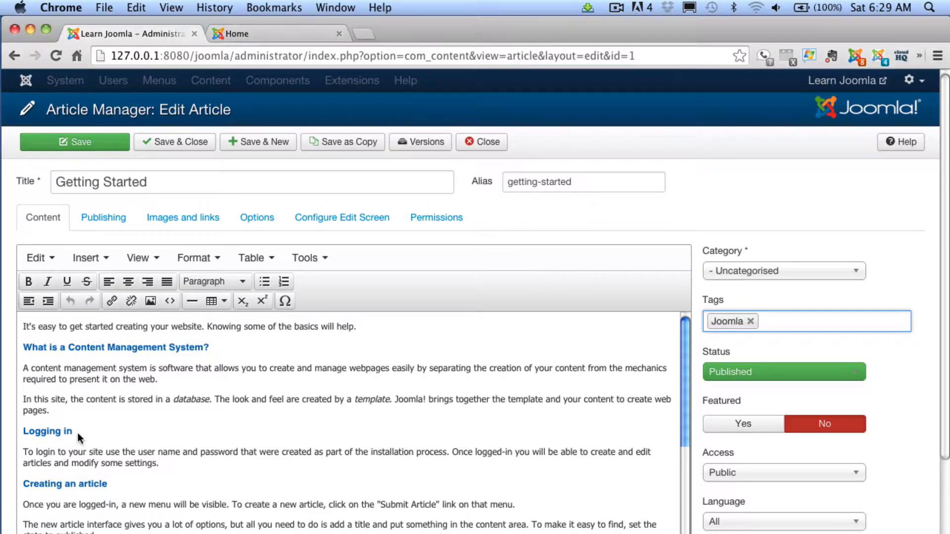
pyautogui.click(73, 430)
pyautogui.write('to')
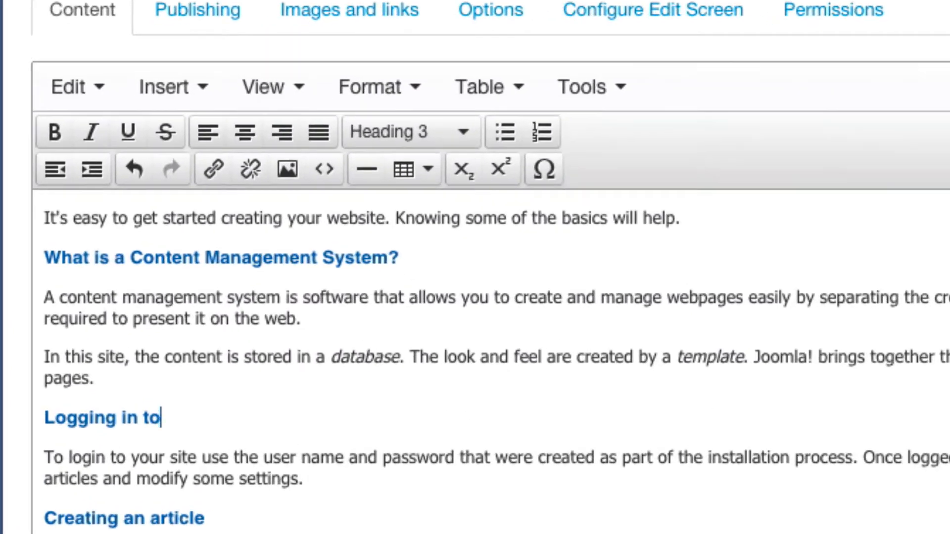
pyautogui.write(' my new webite')
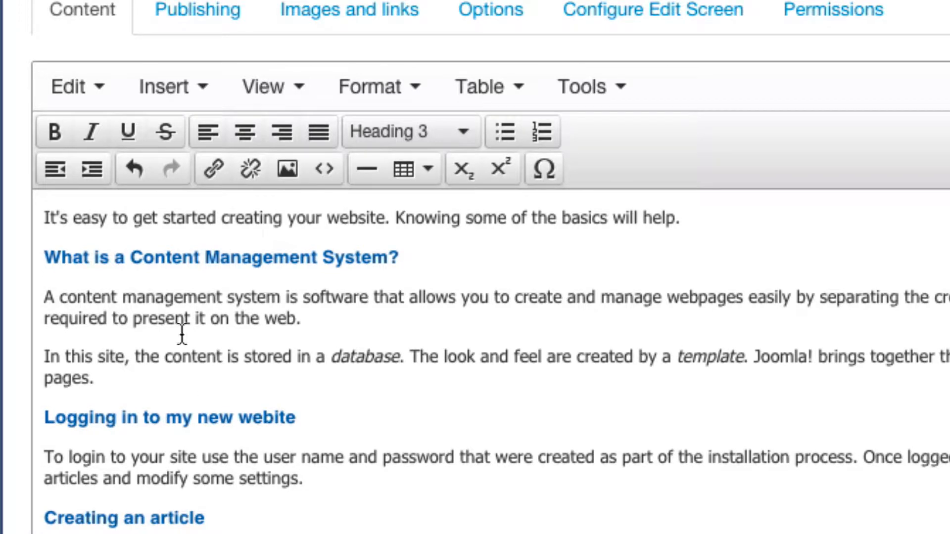
# Step: Add two empty paragraphs above the article's opening sentence and place the text cursor in the first one
pyautogui.click(42, 217)
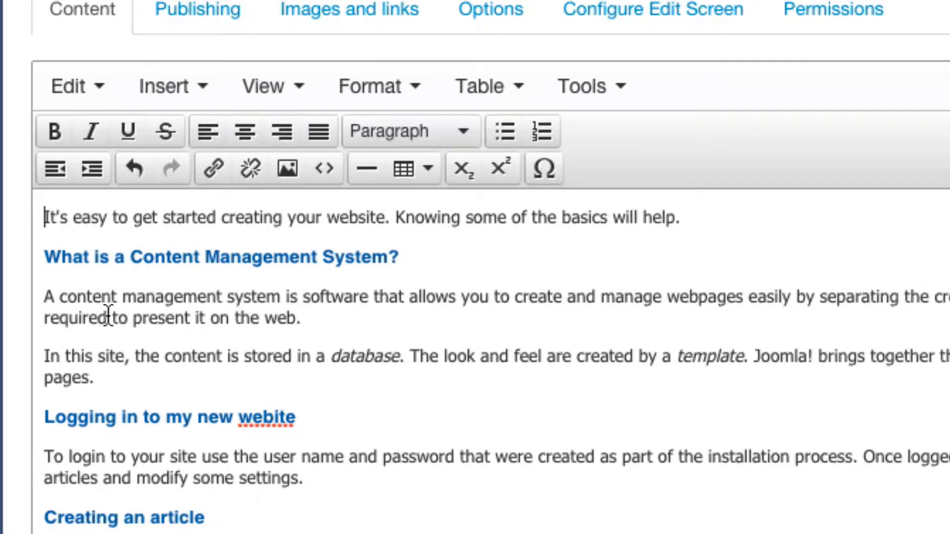
pyautogui.press('Return')
pyautogui.press('Return')
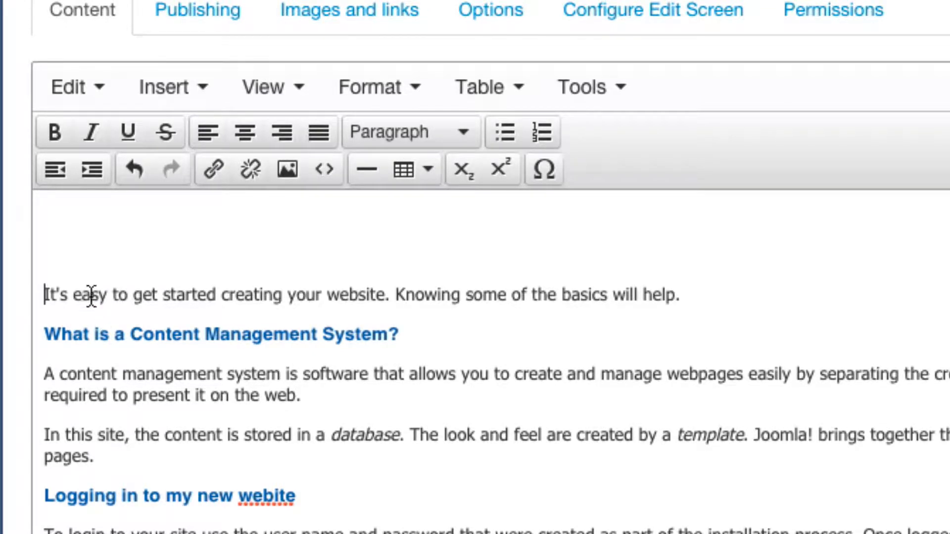
pyautogui.click(53, 212)
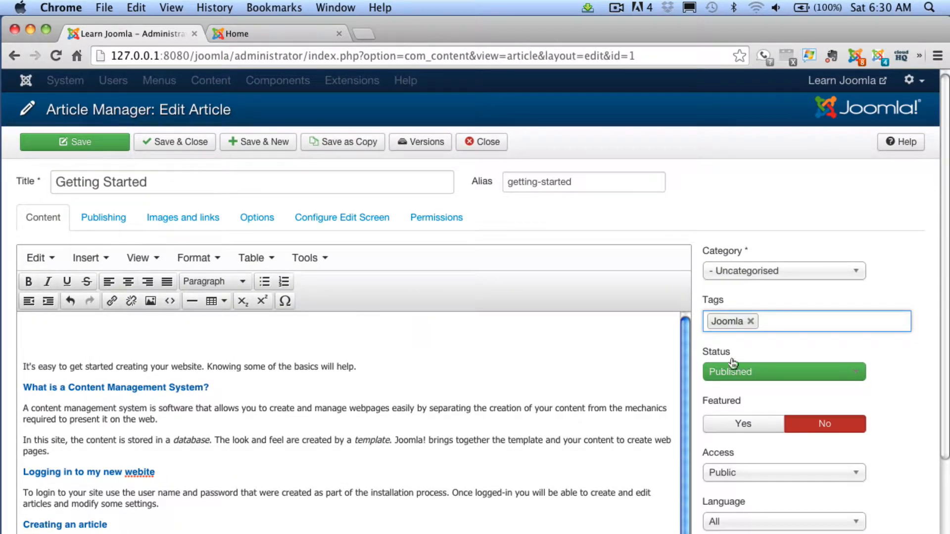
# Step: Open the image insertion dialog for the article and choose the picture joomla_logo_black.jpg
pyautogui.scroll(-10, 947, 364)
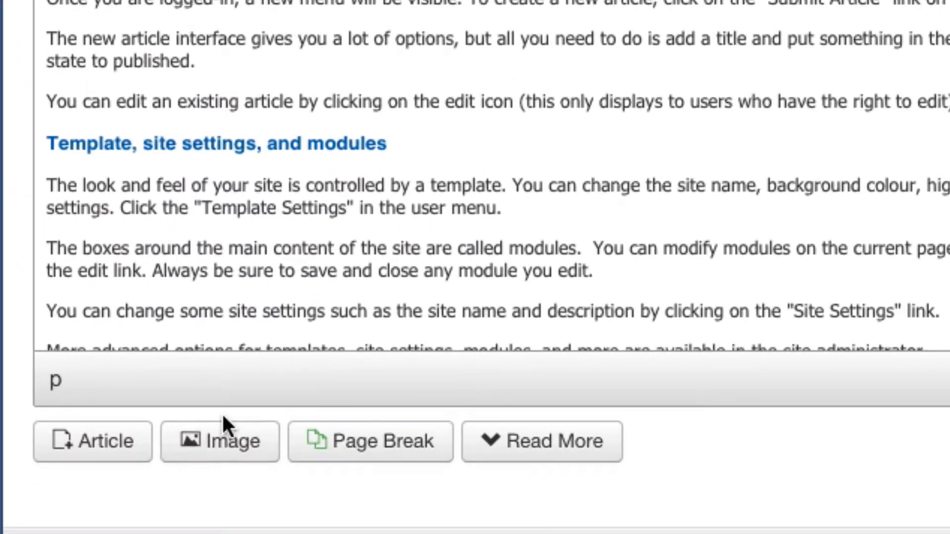
pyautogui.click(221, 455)
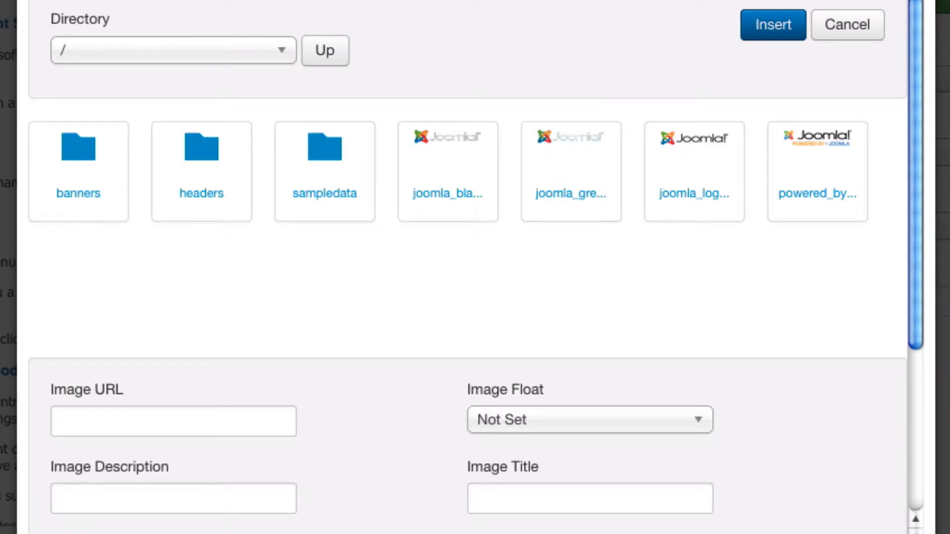
pyautogui.click(698, 153)
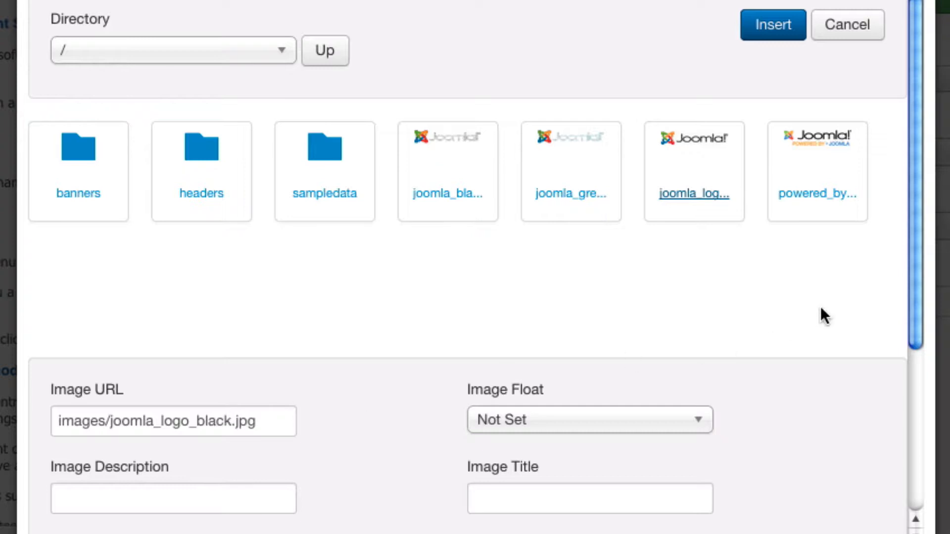
# Step: Give the chosen picture the image description "jooma logo" and insert it into the article
pyautogui.moveTo(922, 283); pyautogui.dragTo(923, 331)
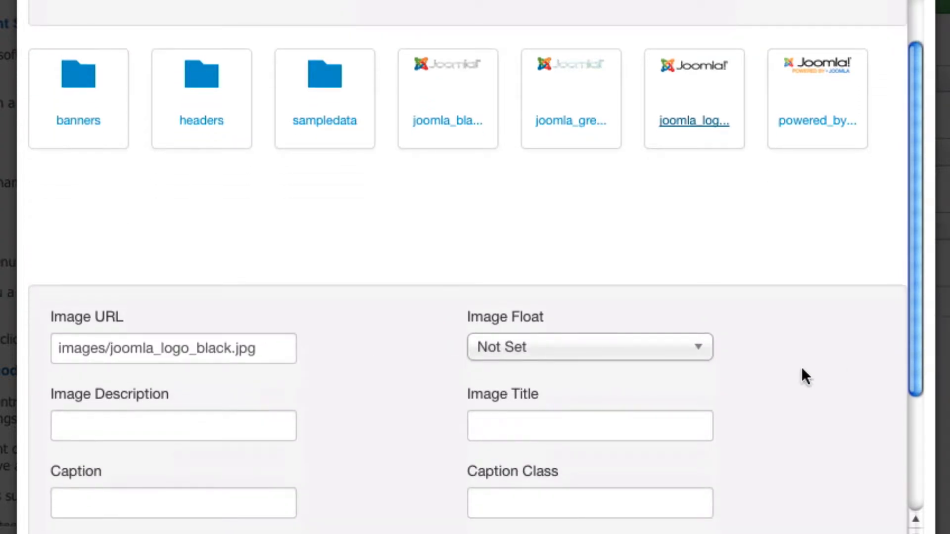
pyautogui.click(197, 429)
pyautogui.write('joom')
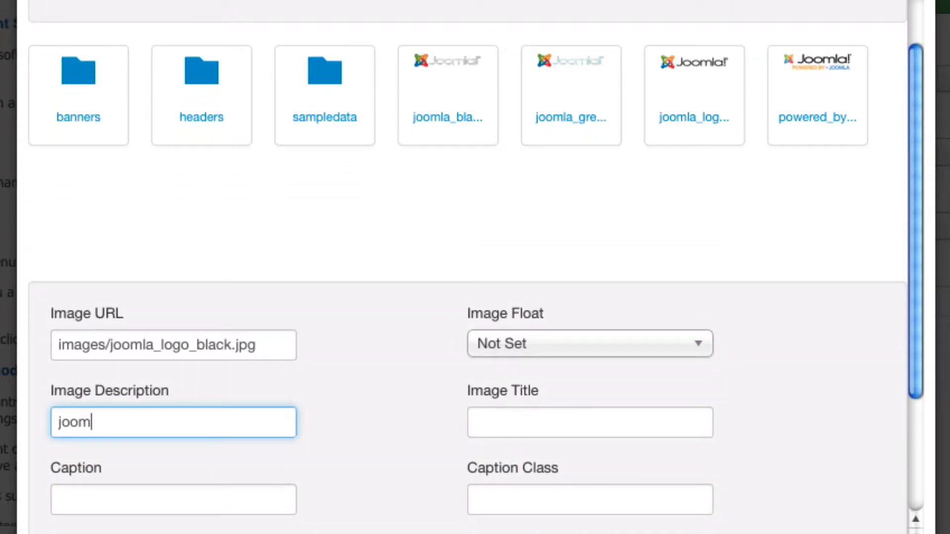
pyautogui.write('a logo')
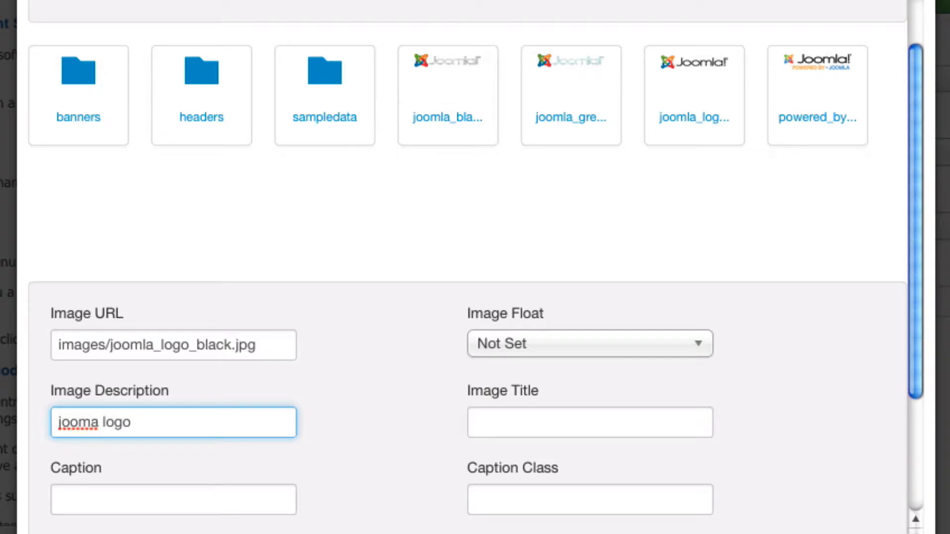
pyautogui.click(204, 500)
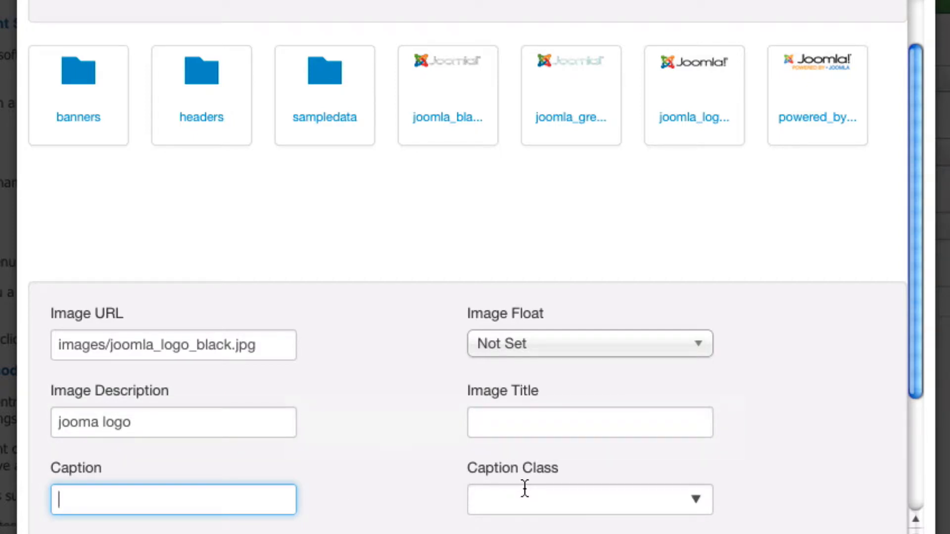
pyautogui.moveTo(522, 478)
pyautogui.moveTo(498, 324)
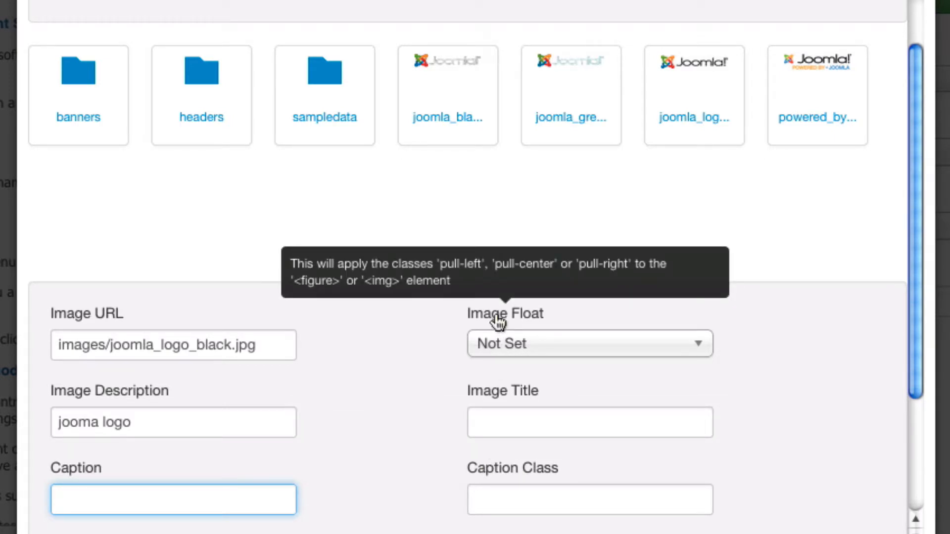
pyautogui.moveTo(915, 308); pyautogui.dragTo(913, 117)
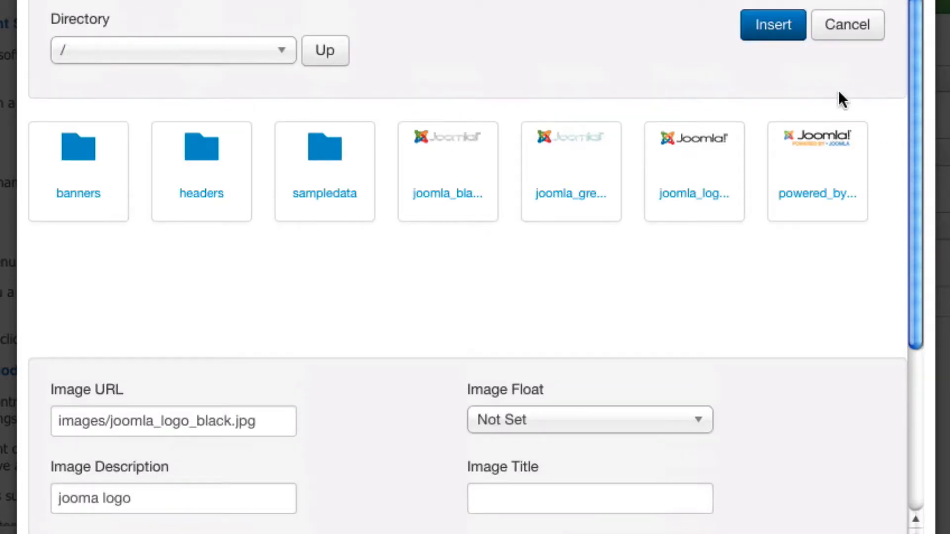
pyautogui.click(773, 24)
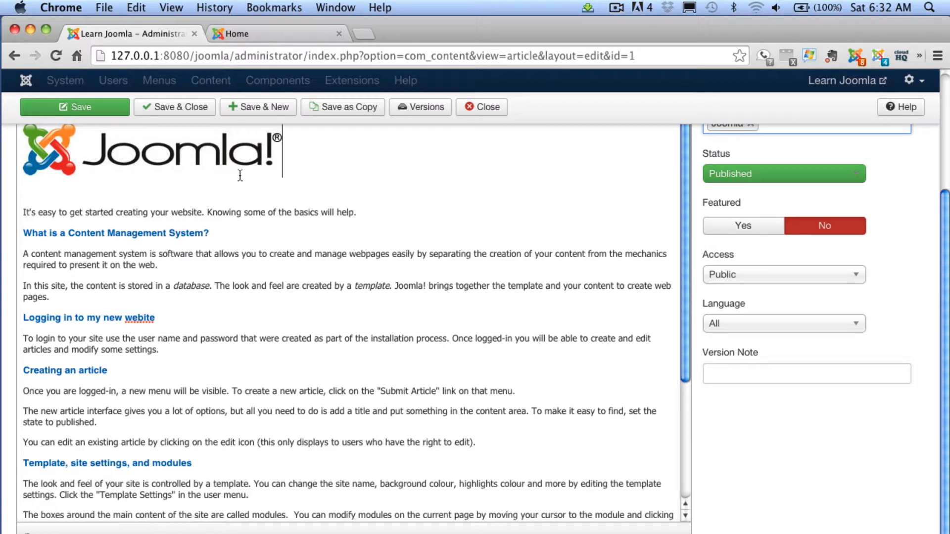
# Step: Resize the inserted Joomla logo to a width of 120 with its proportions constrained
pyautogui.moveTo(240, 176); pyautogui.dragTo(306, 193)
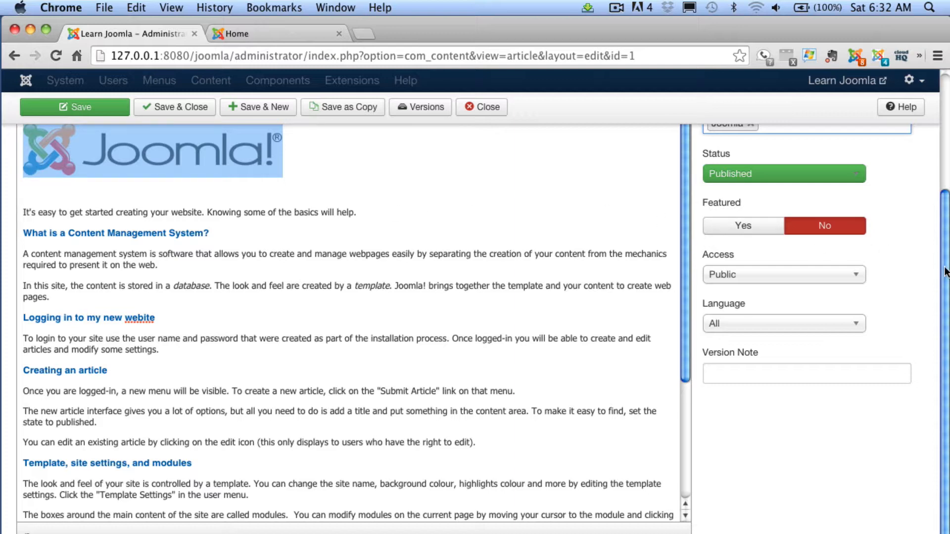
pyautogui.scroll(1, 945, 260)
pyautogui.scroll(5, 945, 260)
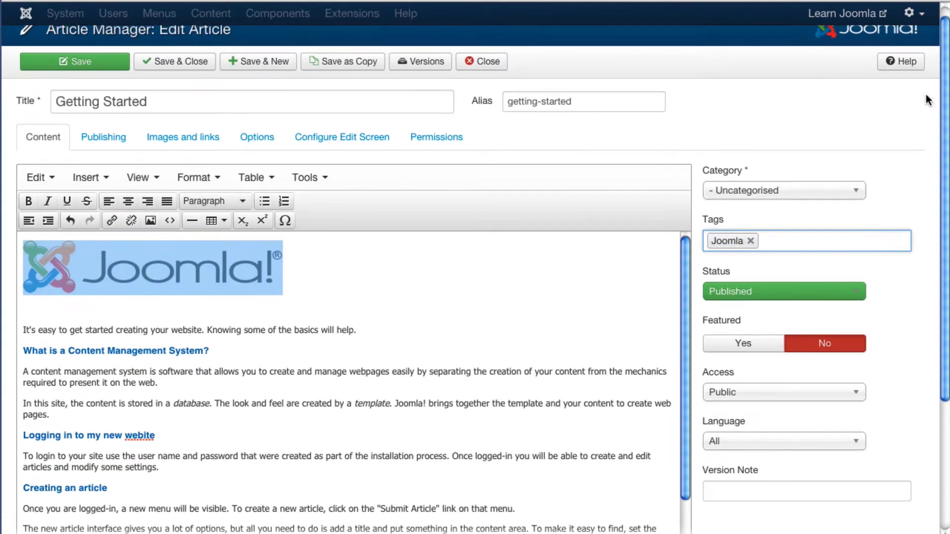
pyautogui.click(150, 220)
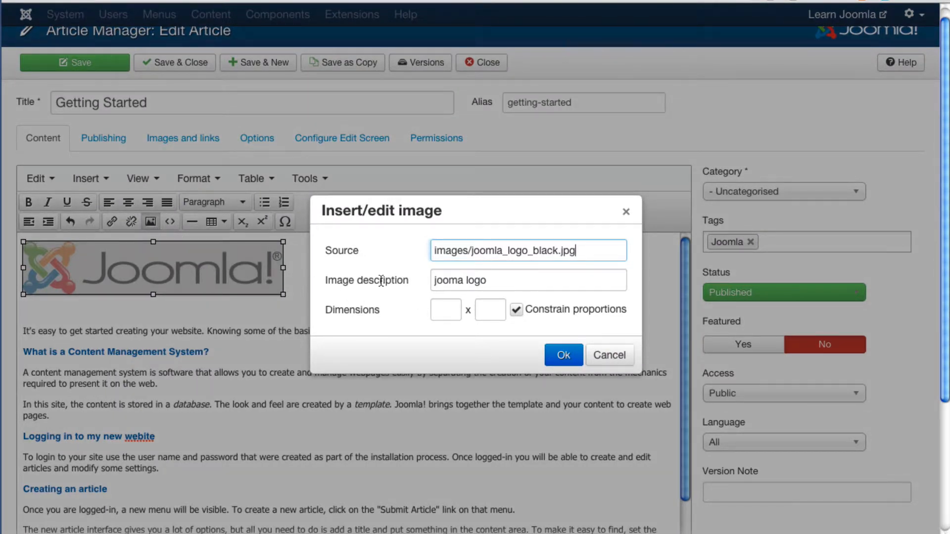
pyautogui.click(446, 310)
pyautogui.write('1')
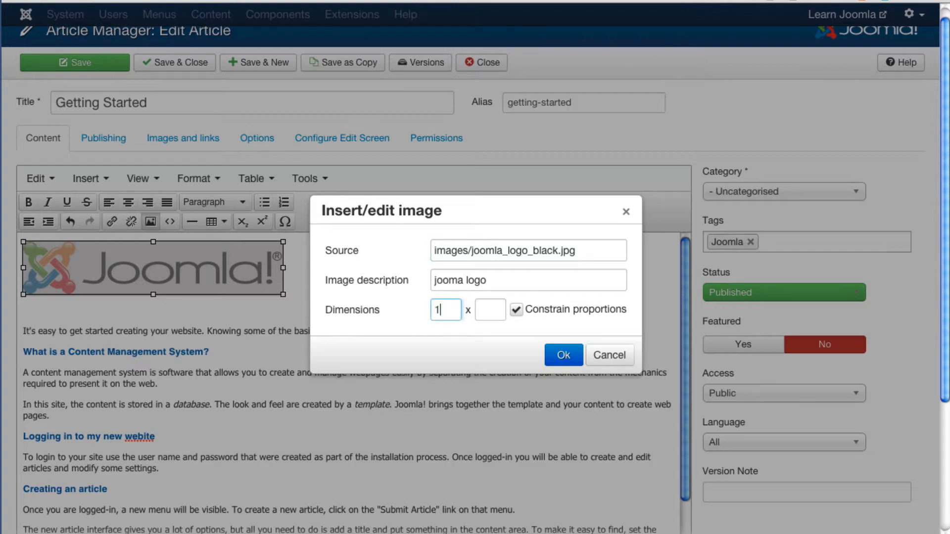
pyautogui.write('20')
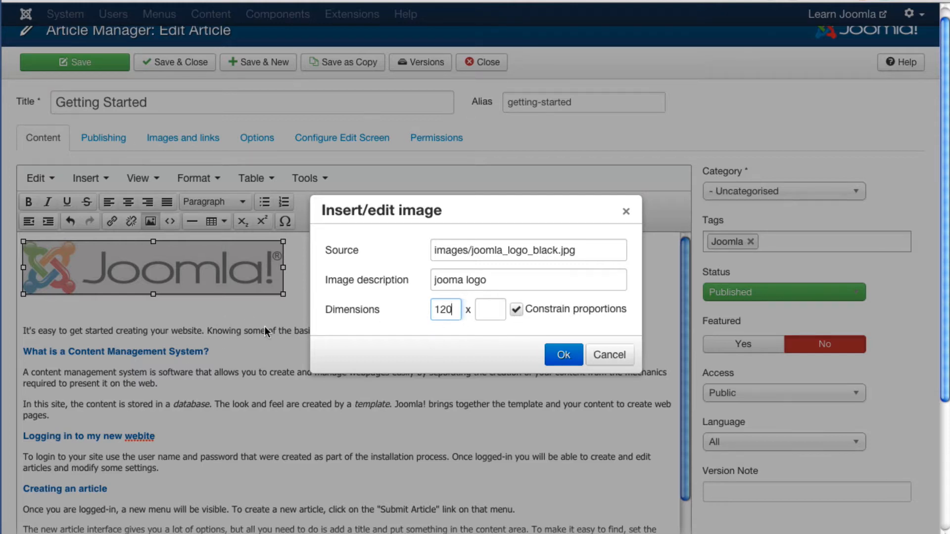
pyautogui.click(557, 356)
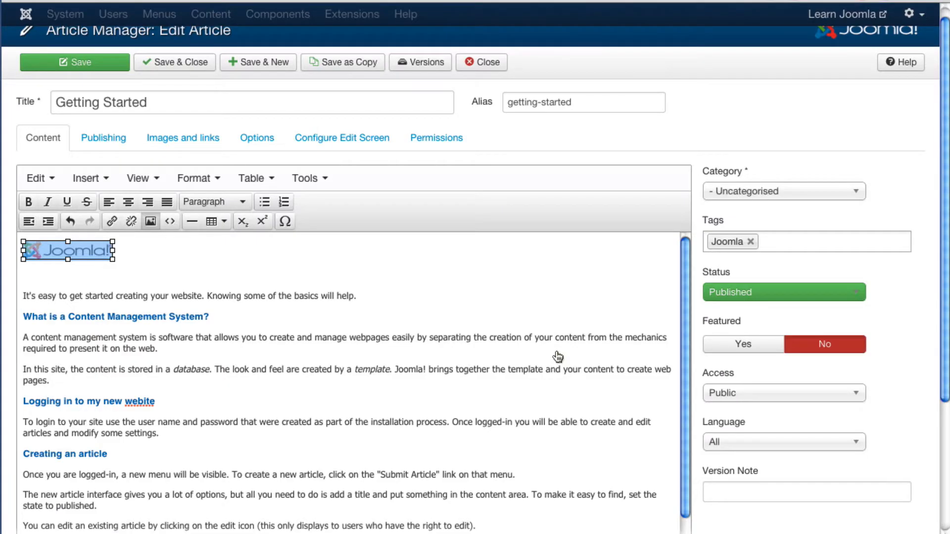
pyautogui.click(221, 275)
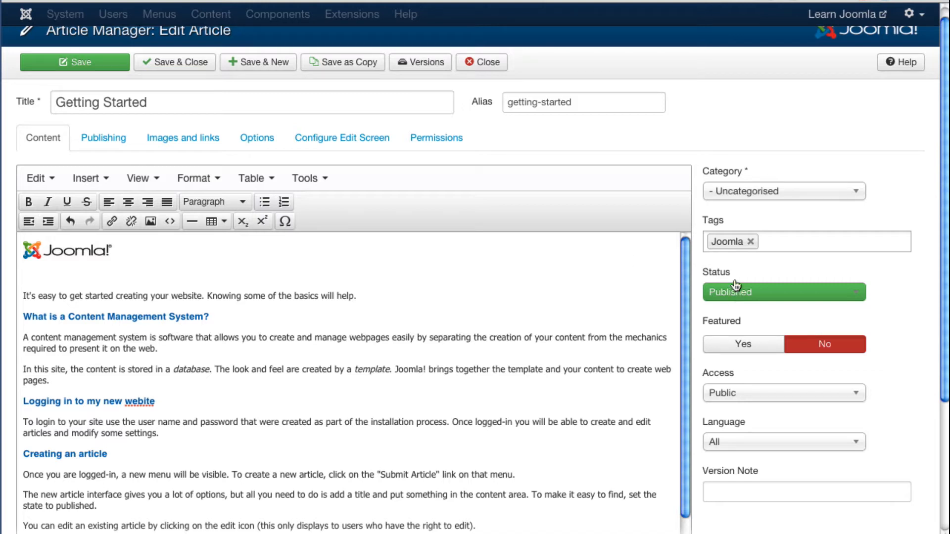
# Step: Remove the Joomla tag from the Getting Started article and save the article
pyautogui.click(750, 242)
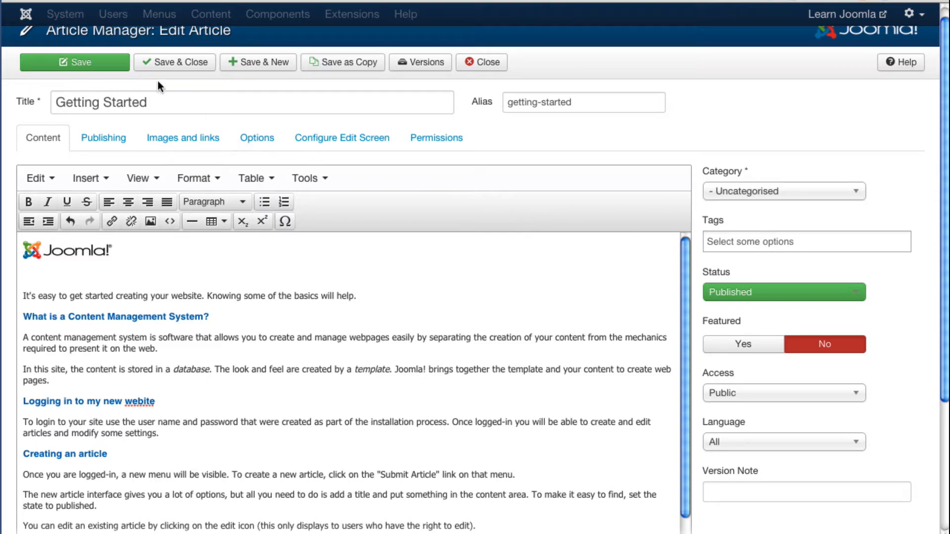
pyautogui.click(102, 63)
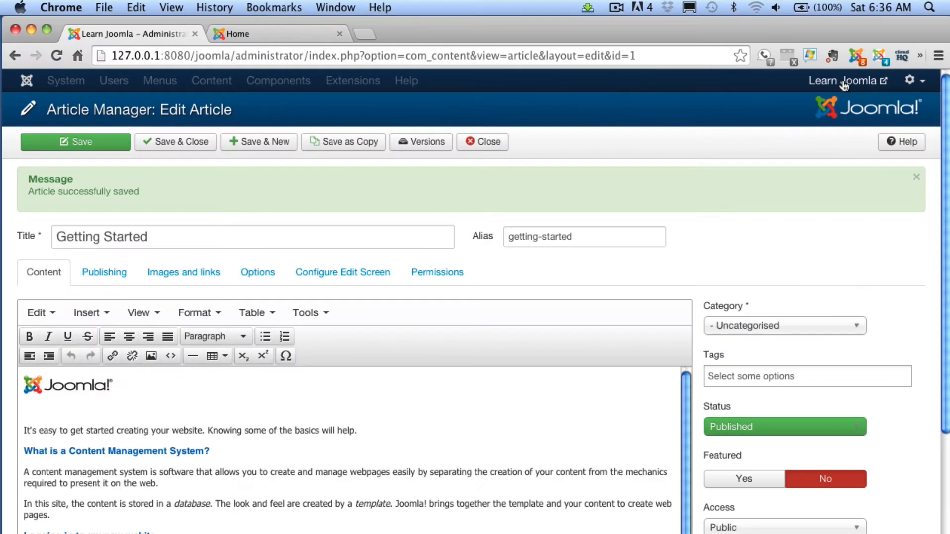
# Step: Compare the updated site home page with the earlier version open in the other browser tab
pyautogui.click(718, 187)
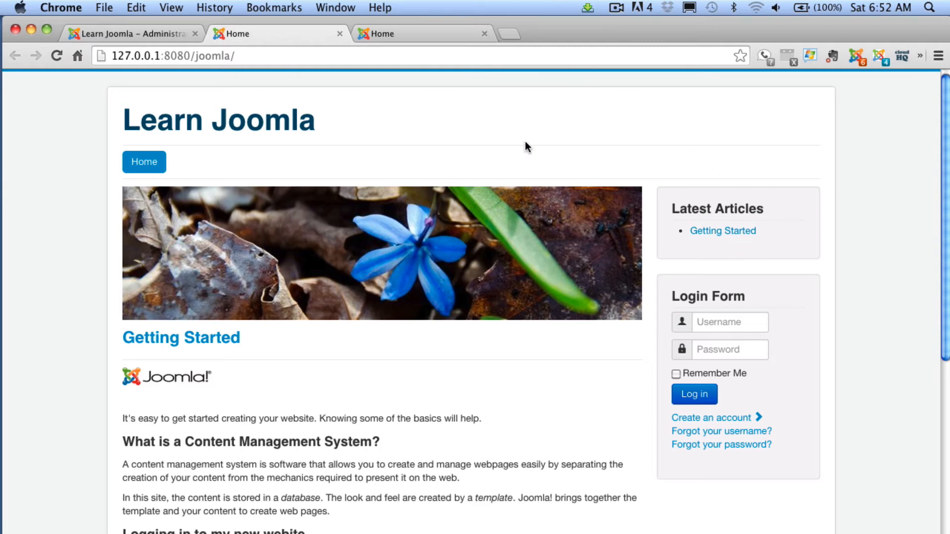
pyautogui.click(447, 32)
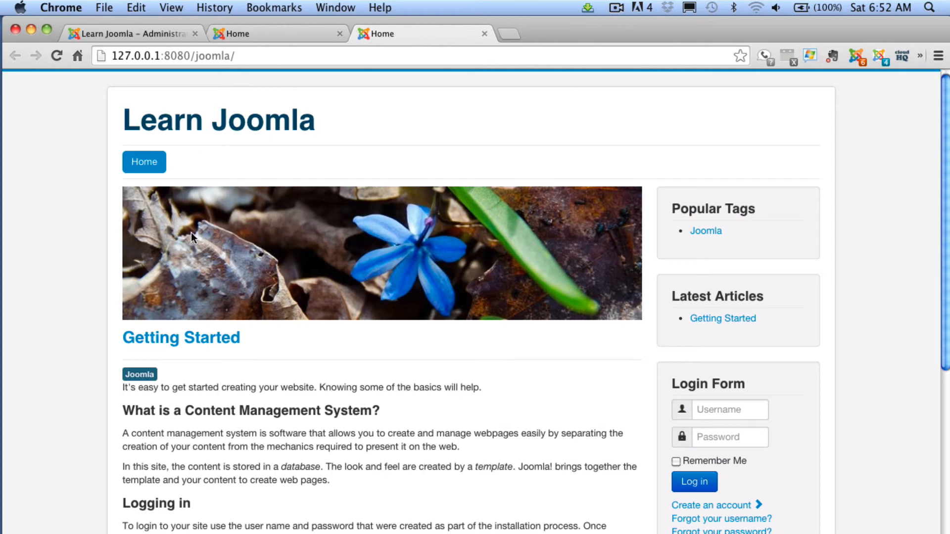
pyautogui.click(238, 33)
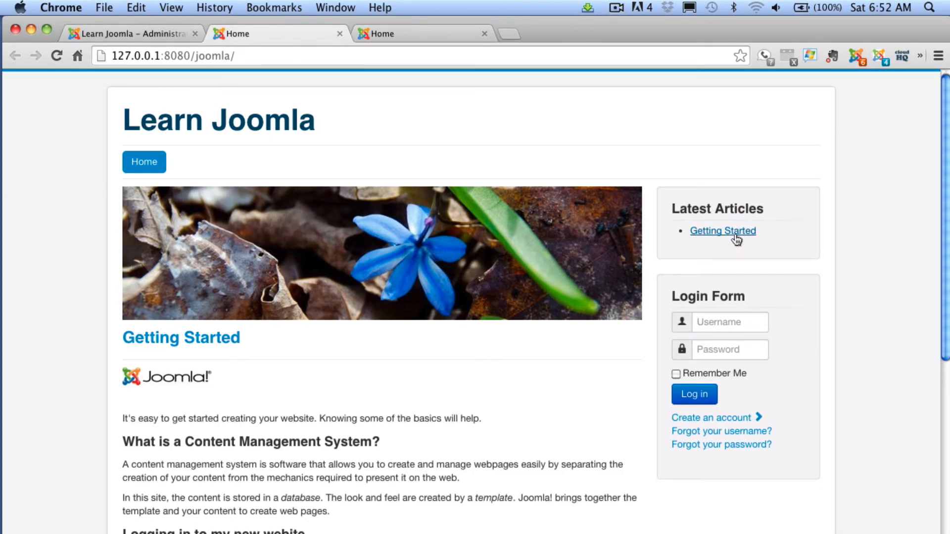